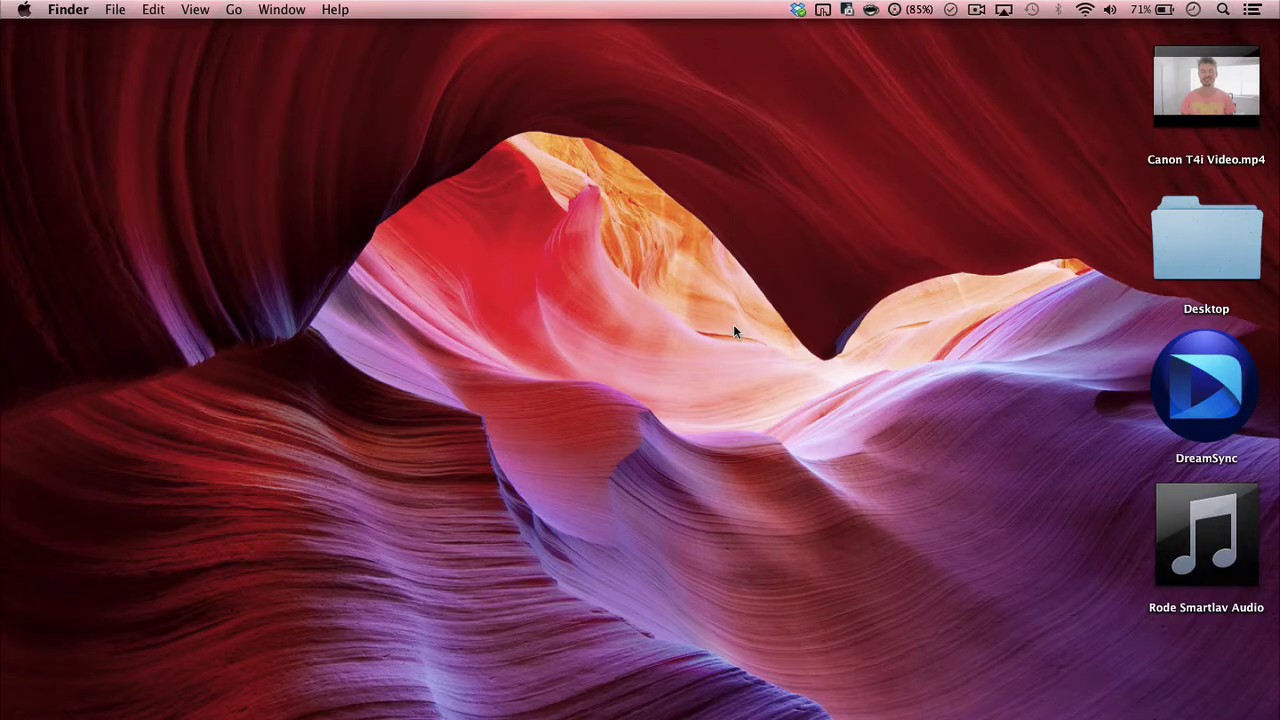
Step: Launch PluralEyes 3.5 from Spotlight and cancel the Red Giant registration dialog
key("super+space")
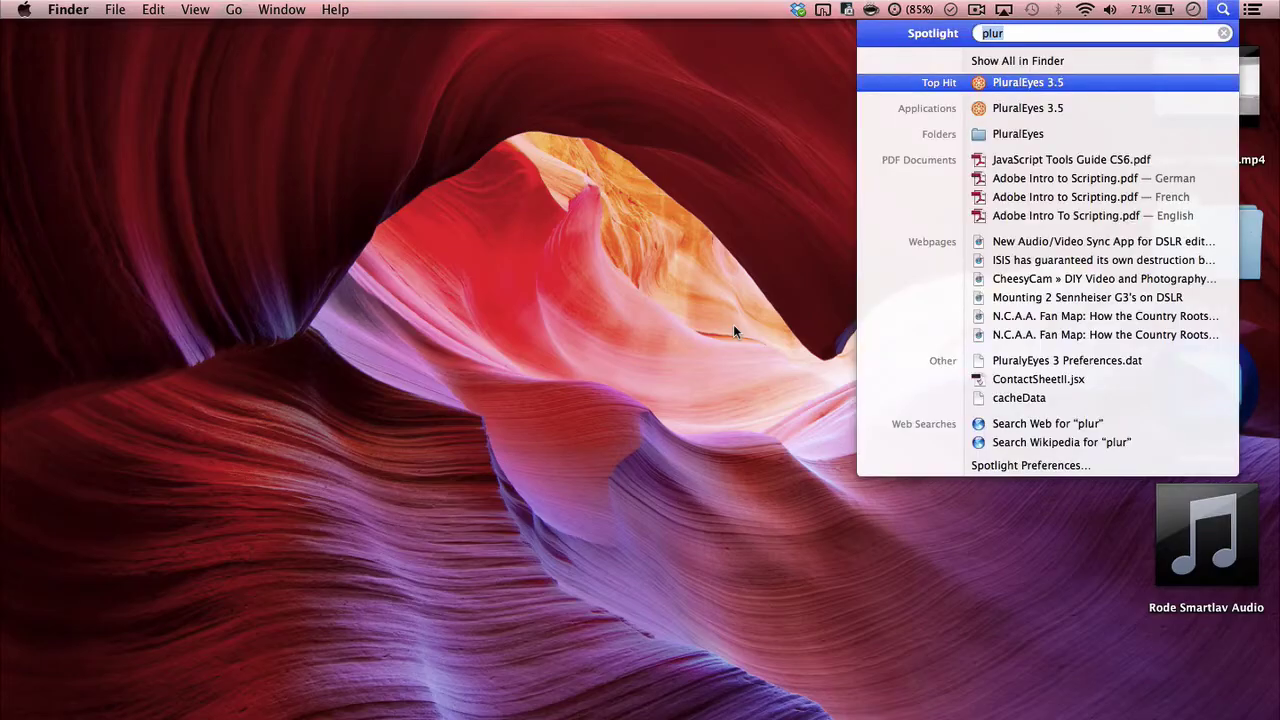
key("Return")
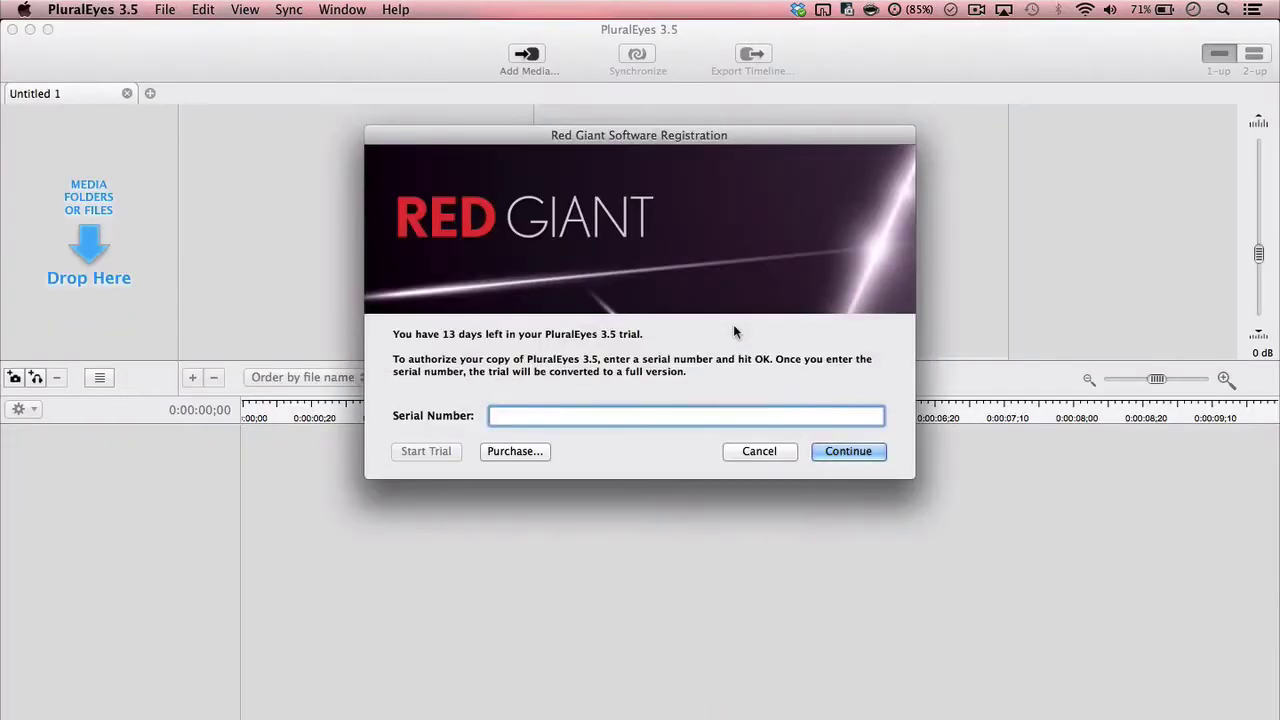
left_click(759, 452)
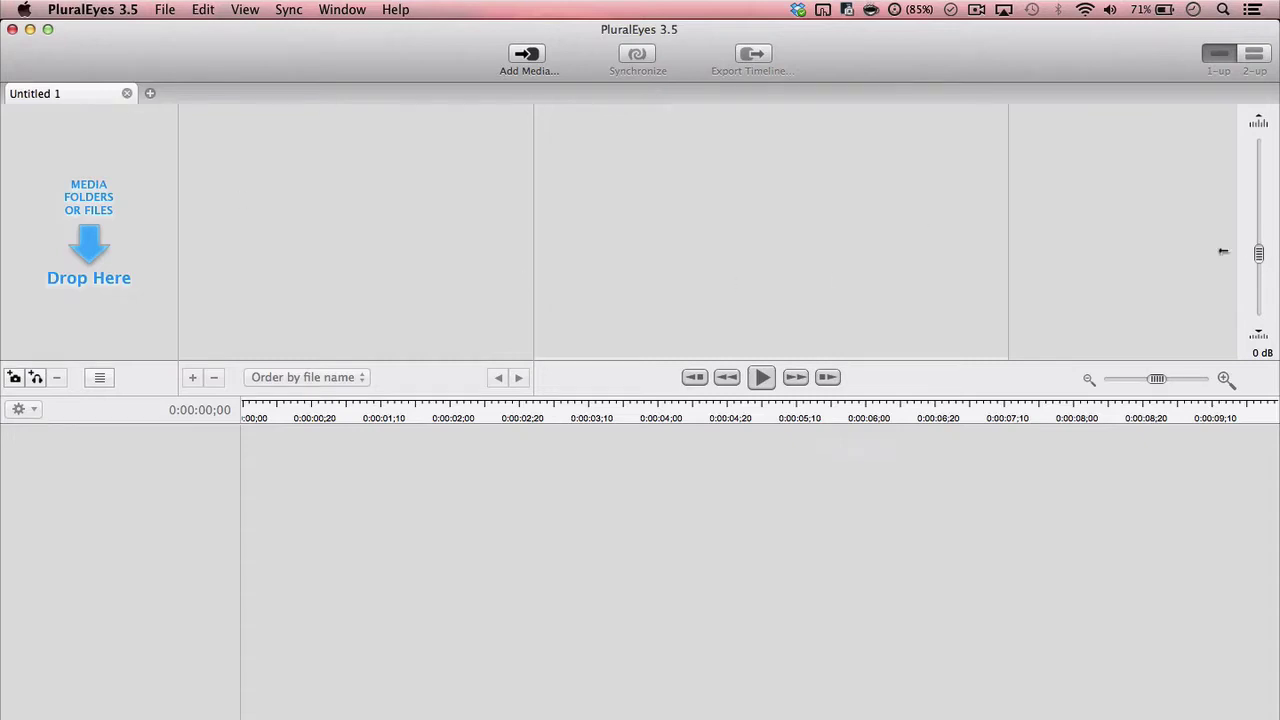
Step: Add Rode Smartlav Audio and Canon T4i Video.mp4 from the desktop to the Untitled 1 project
left_click_drag(1223, 251, 903, 226)
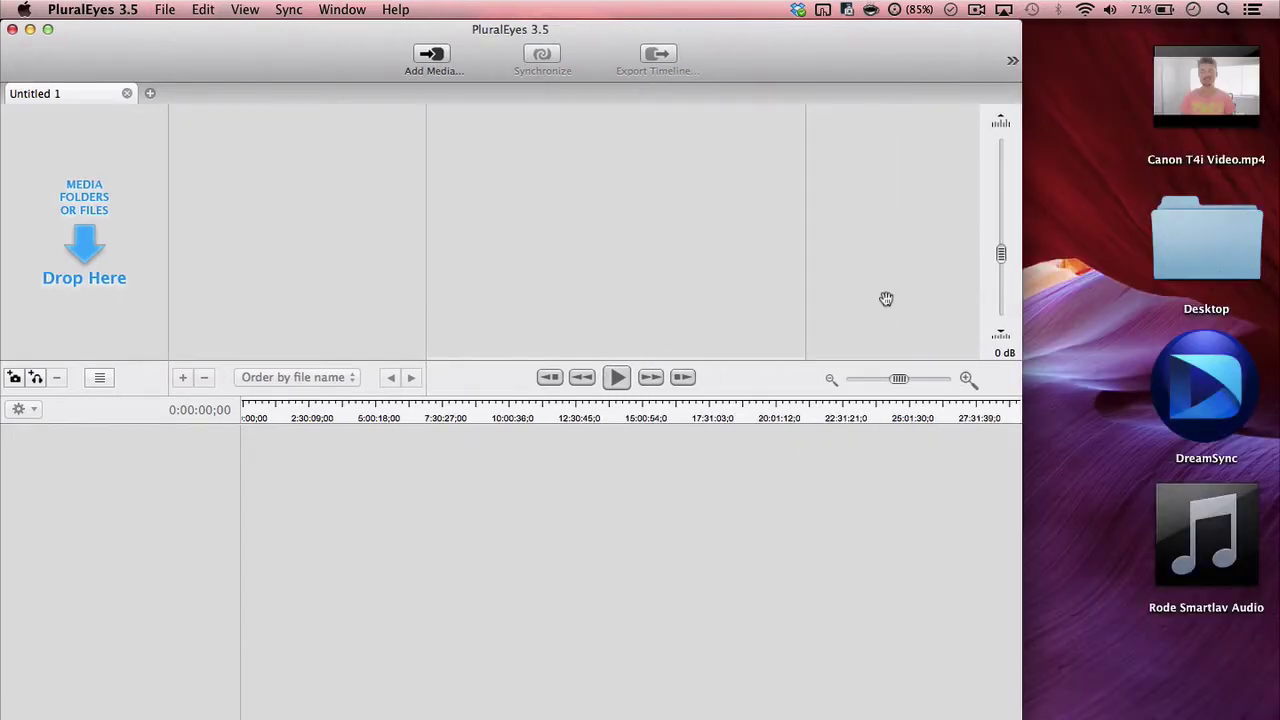
left_click_drag(1259, 572, 114, 266)
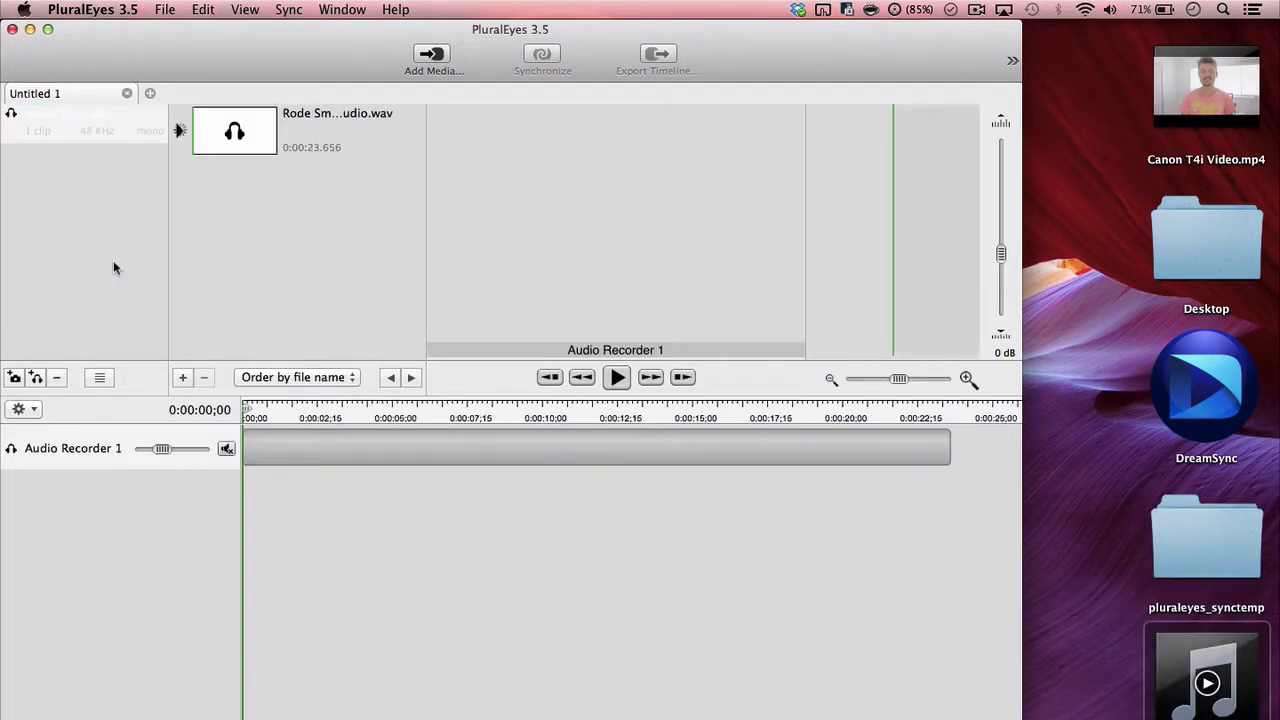
left_click_drag(1227, 121, 72, 185)
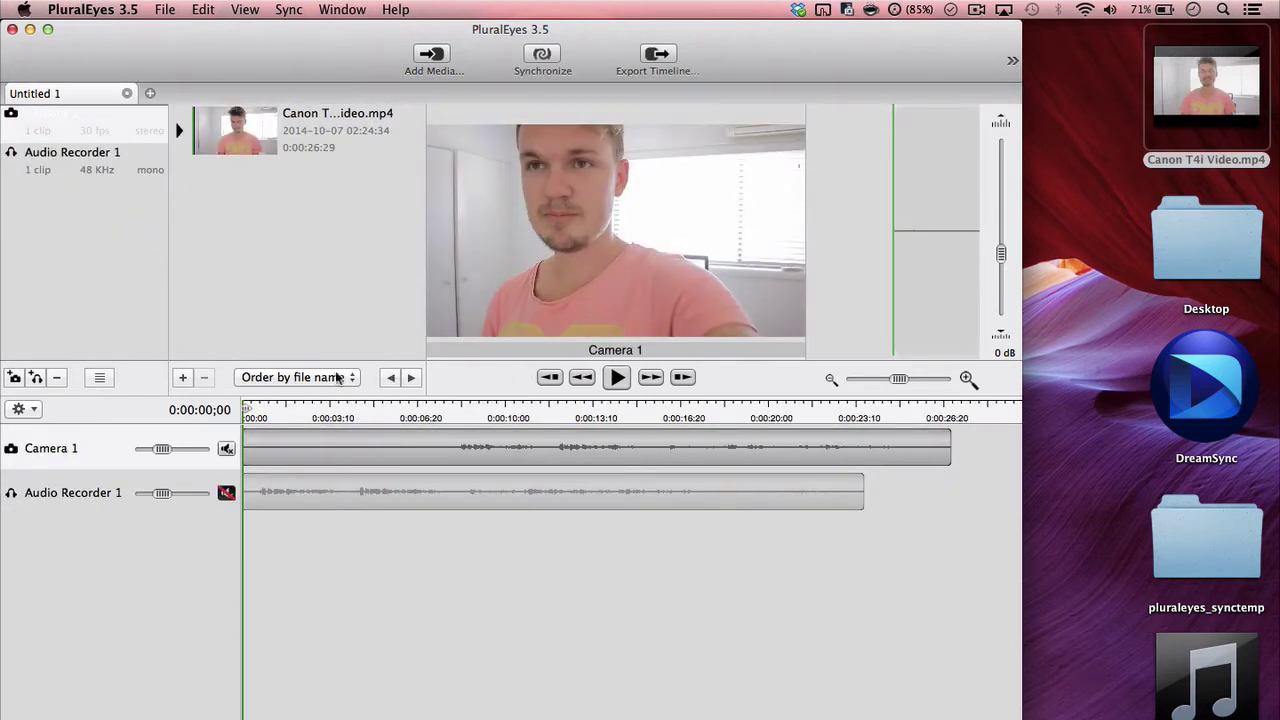
Step: Run Synchronize, mute Audio Recorder 1, and play back a few seconds with camera sound only
left_click(541, 60)
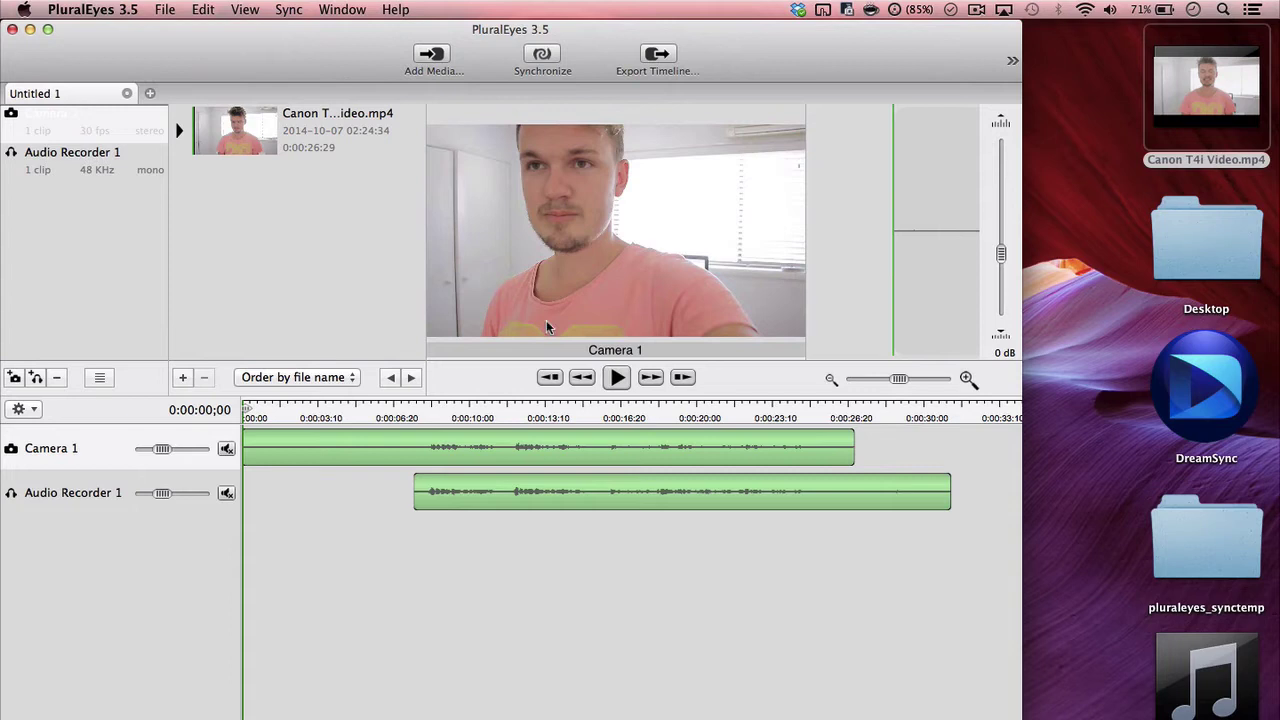
left_click(389, 416)
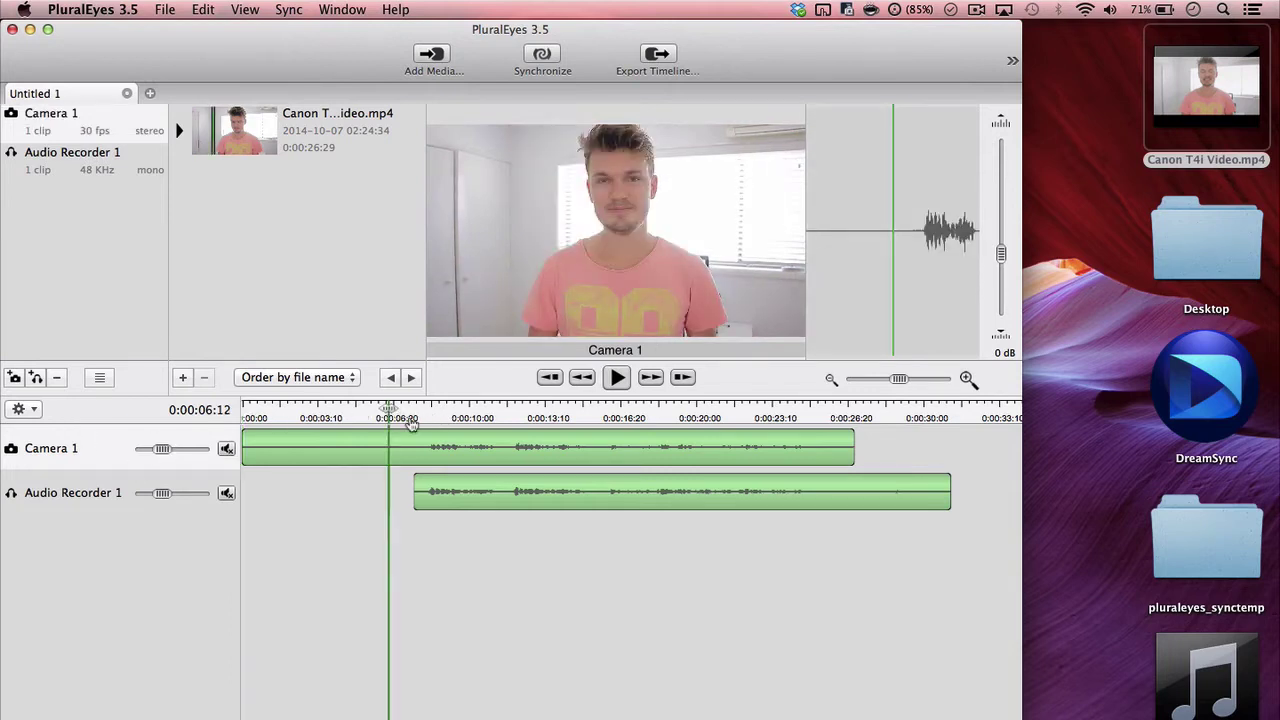
left_click(227, 493)
left_click(424, 416)
key("space")
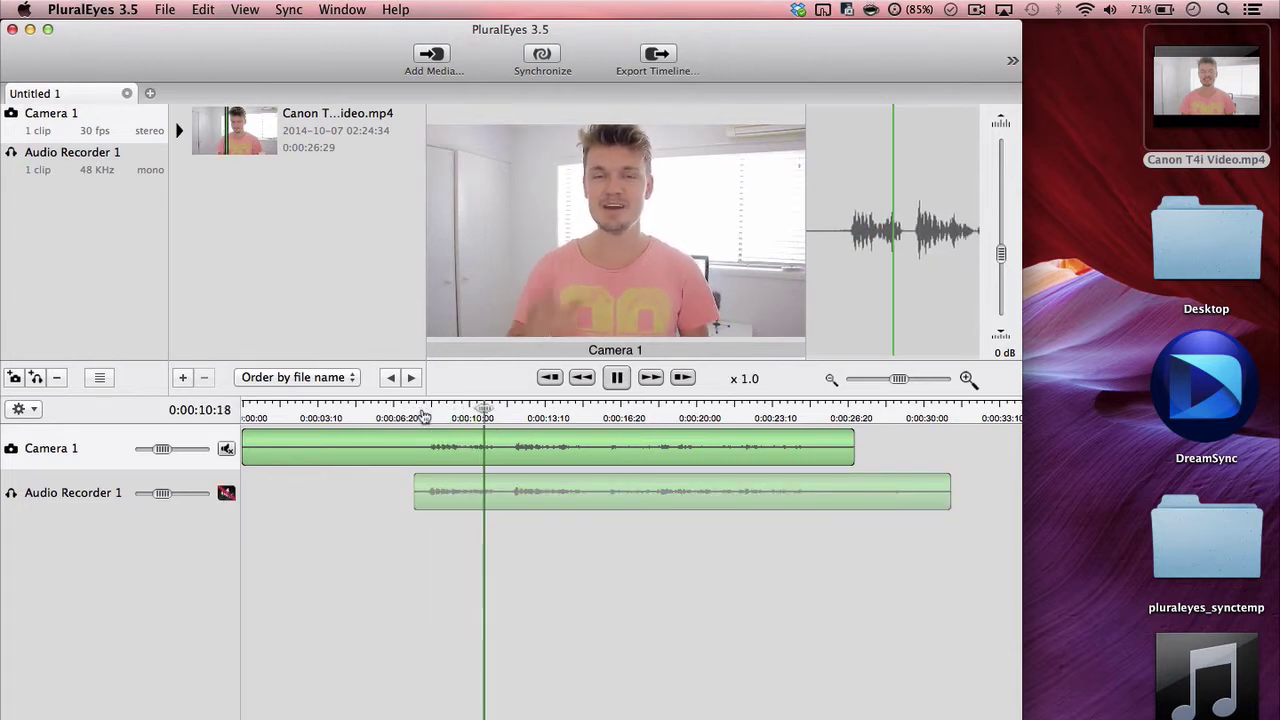
key("space")
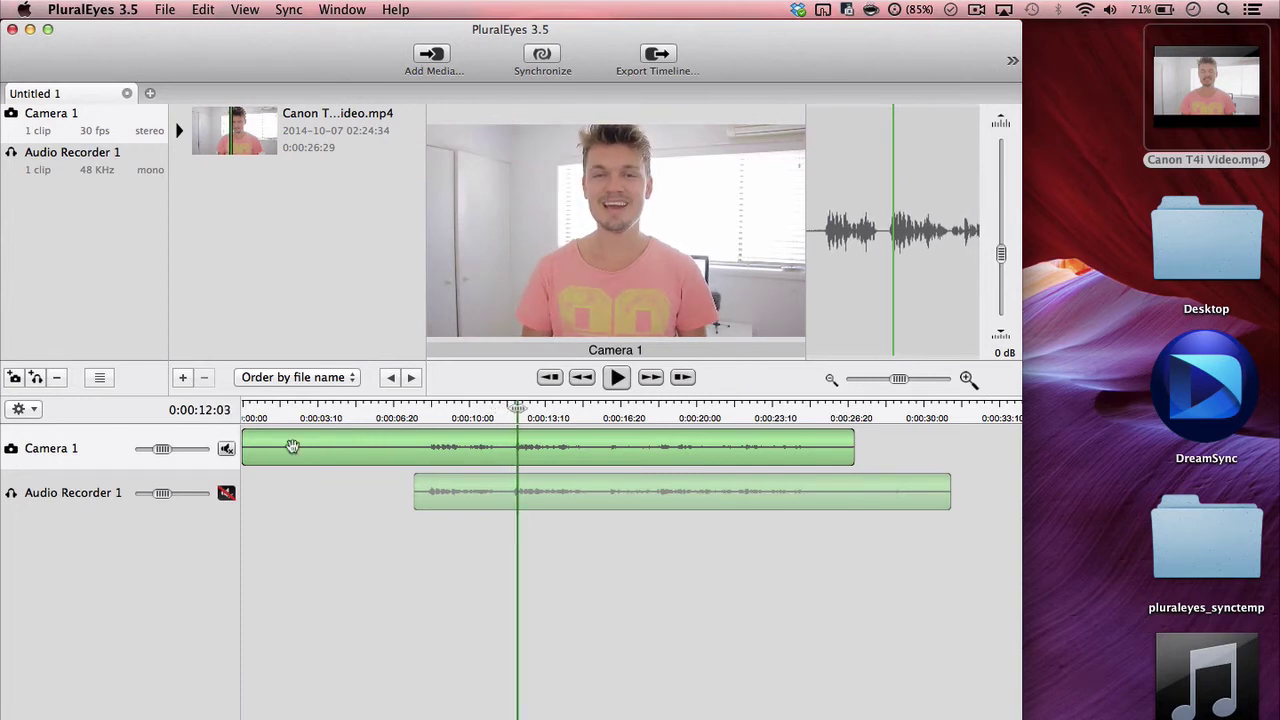
Step: Mute Camera 1, unmute Audio Recorder 1, preview the lav audio, then open File > Export
left_click(226, 452)
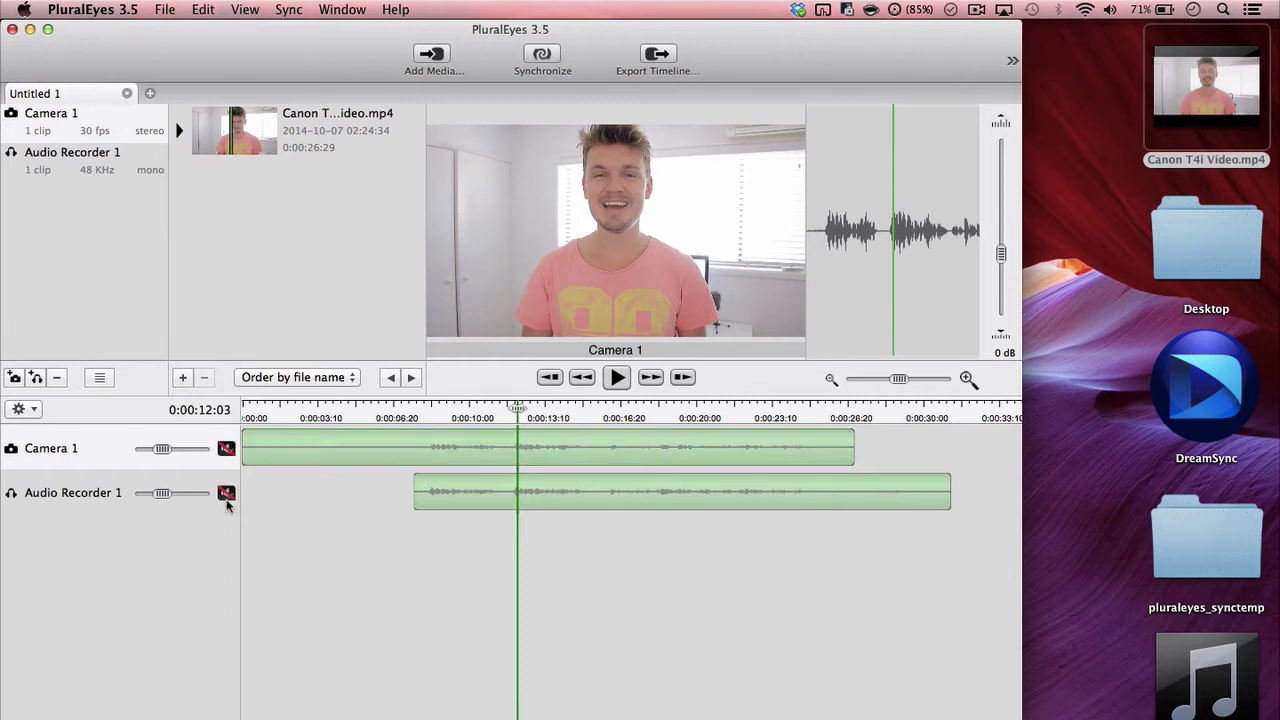
left_click(226, 494)
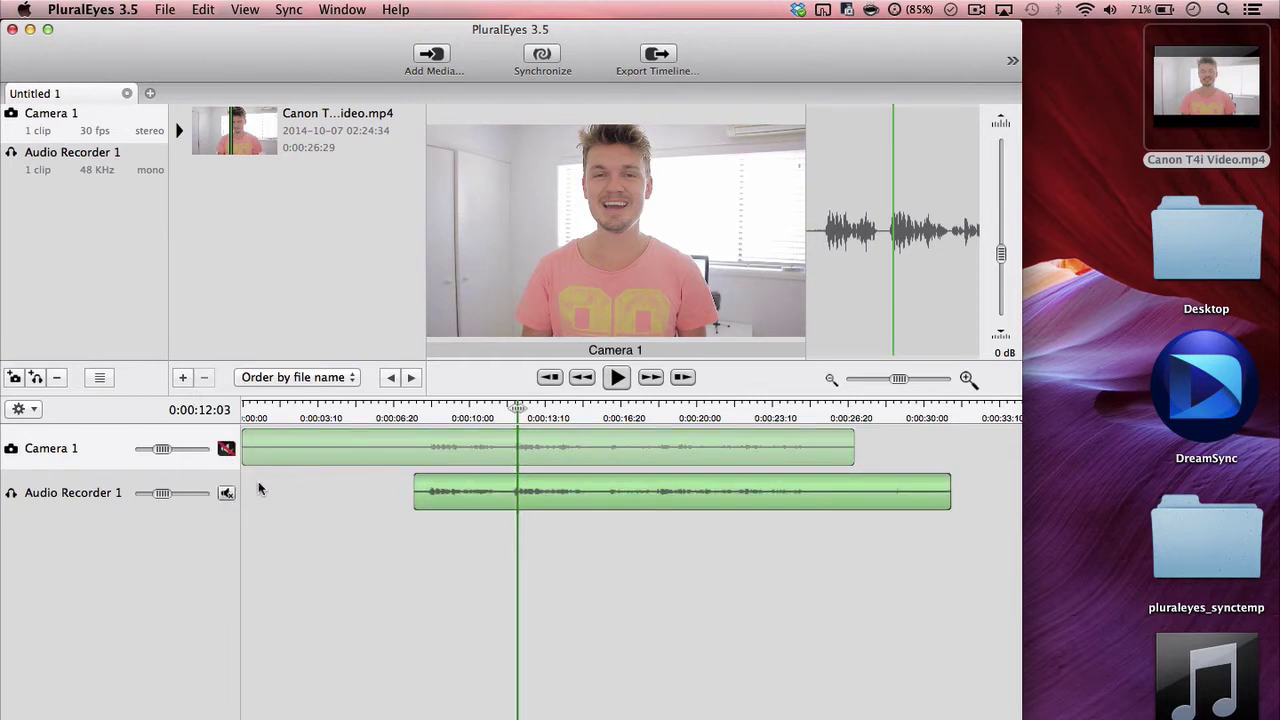
key("space")
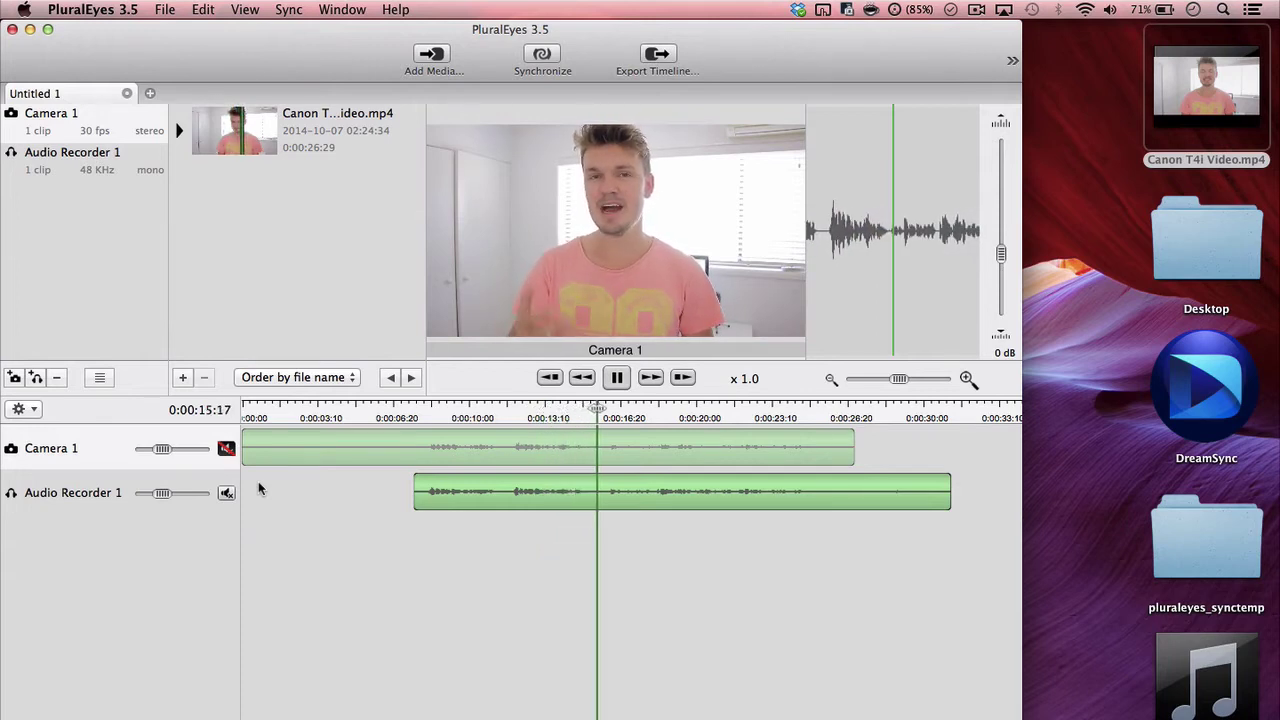
key("space")
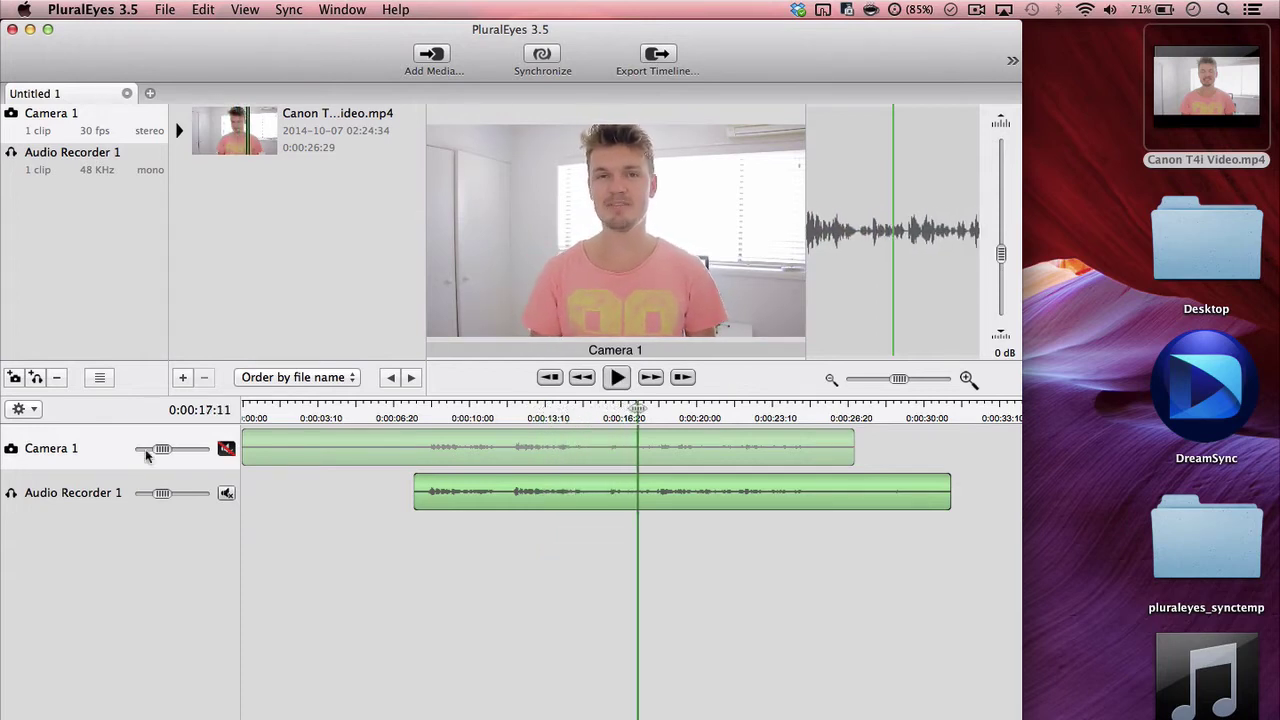
left_click(164, 9)
left_click(256, 352)
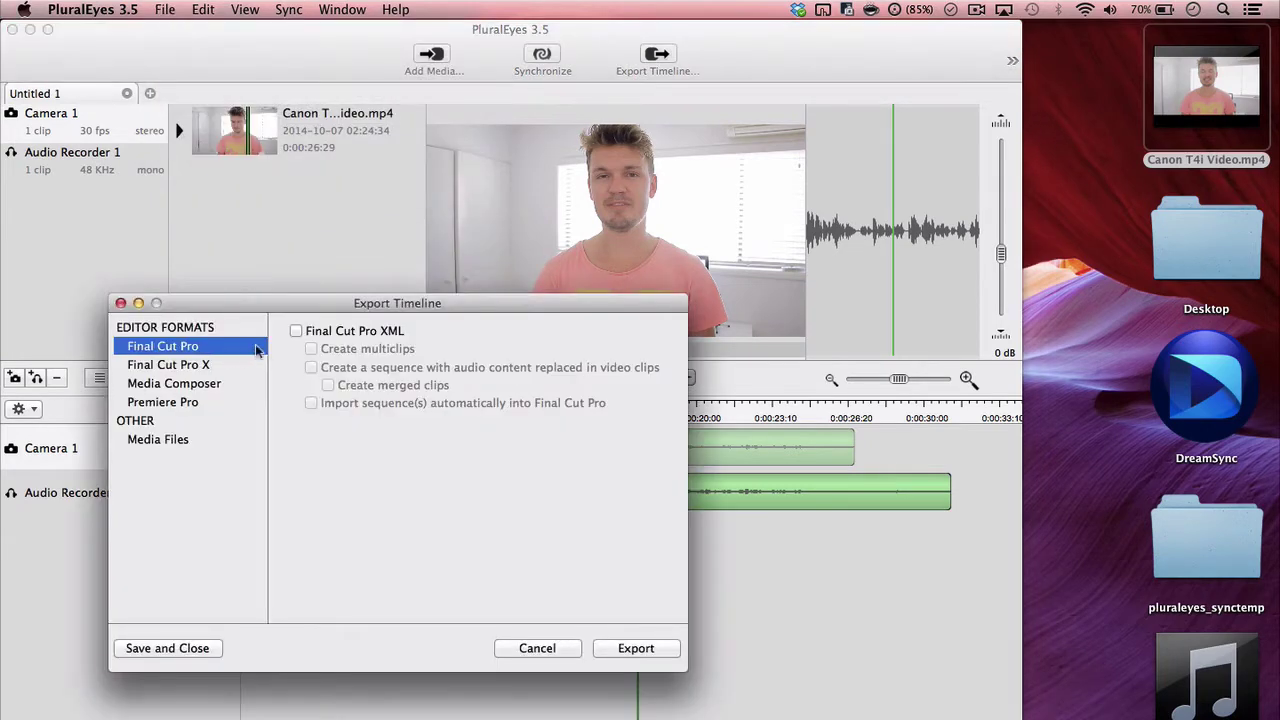
Step: Export the timeline as Media Files to the Desktop folder
left_click(168, 440)
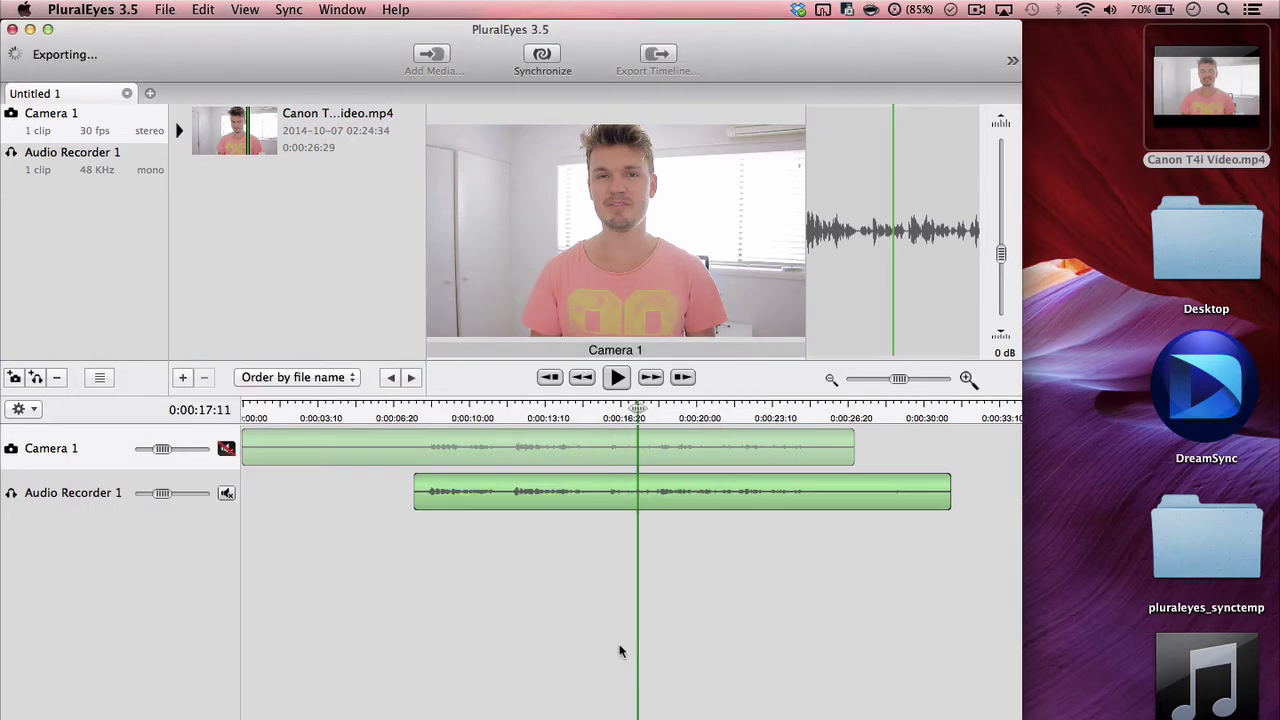
left_click(621, 650)
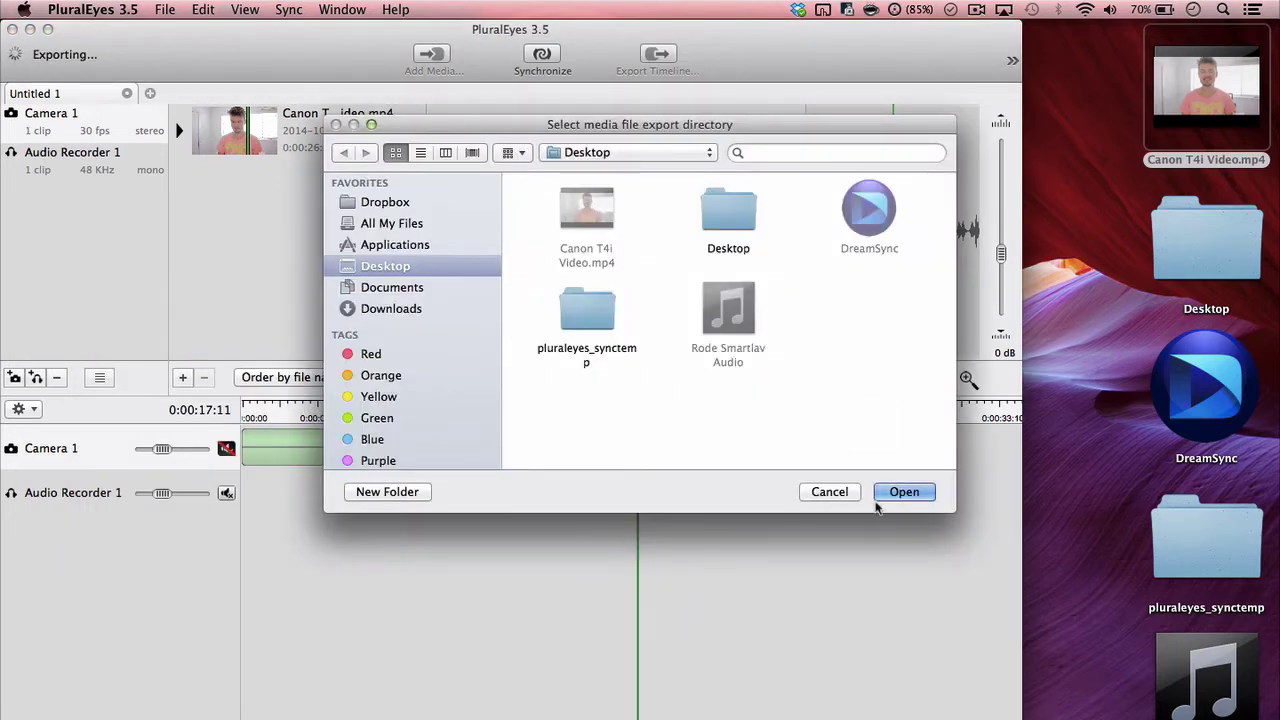
left_click(903, 492)
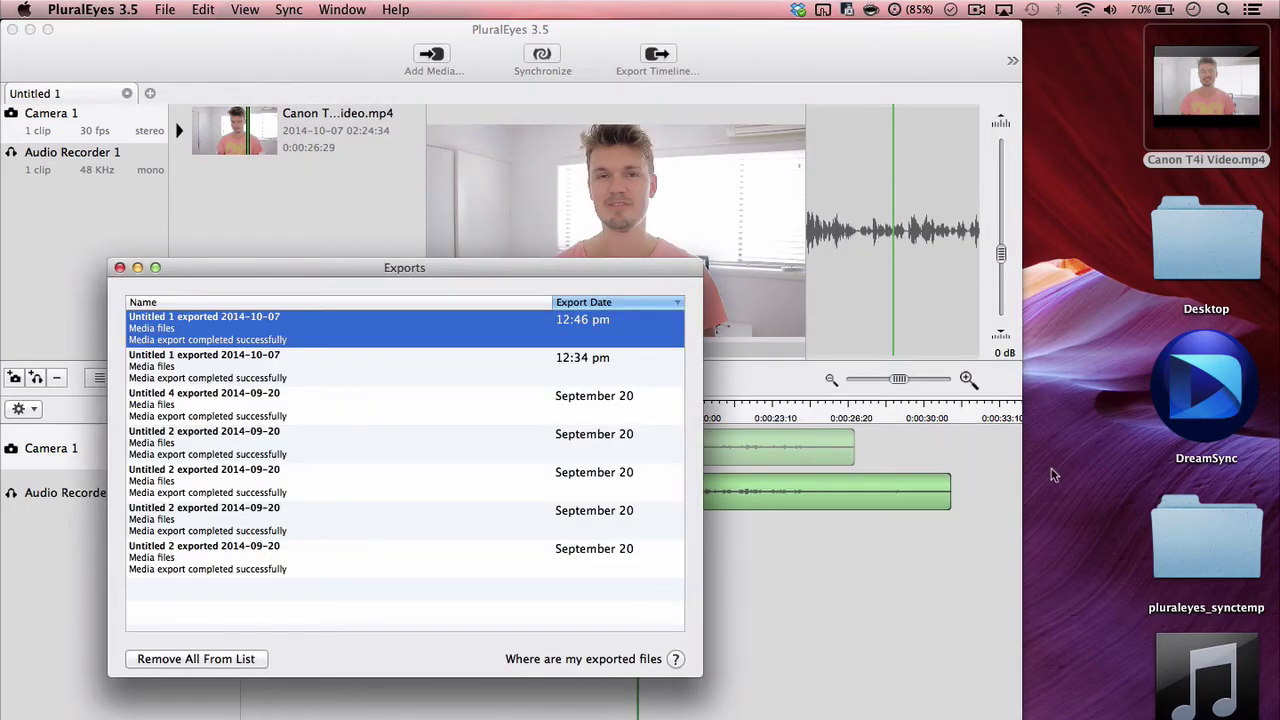
Step: Preview Canon T4i Video.mp4_with_Audio Recorder 1.mp4 in Quick Look on the desktop, then close it
key("super+h")
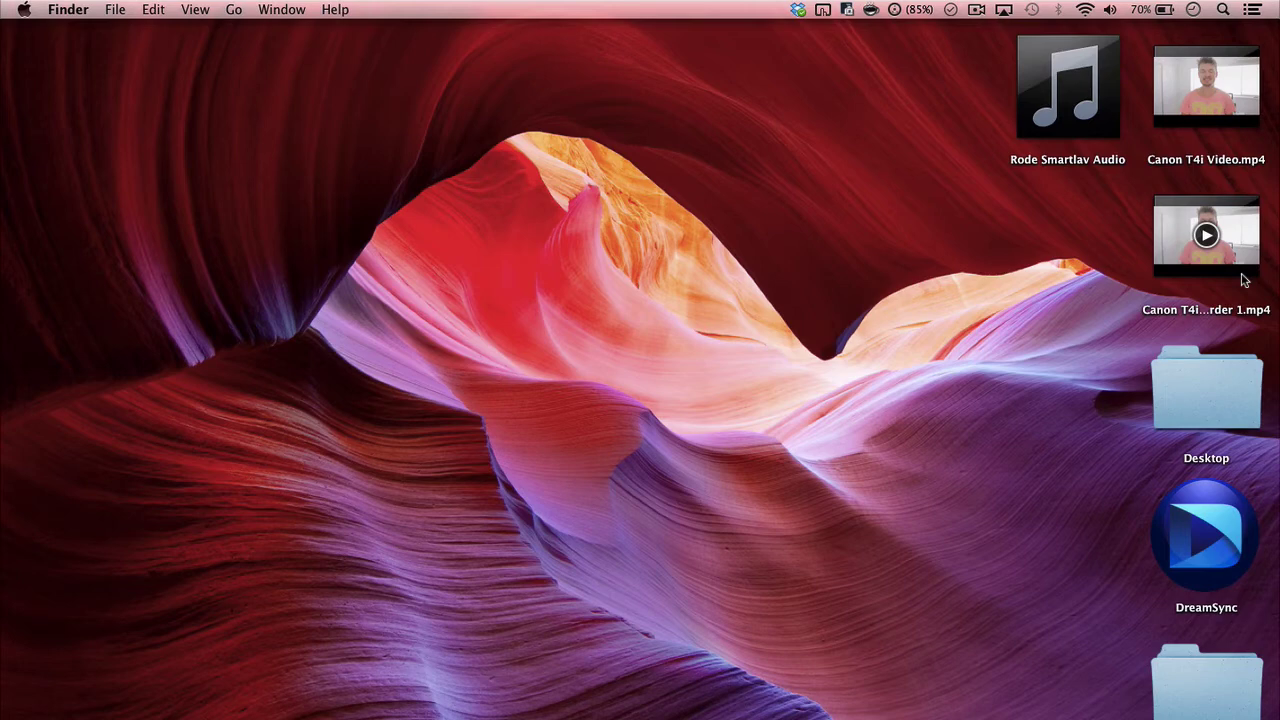
left_click(1243, 281)
key("space")
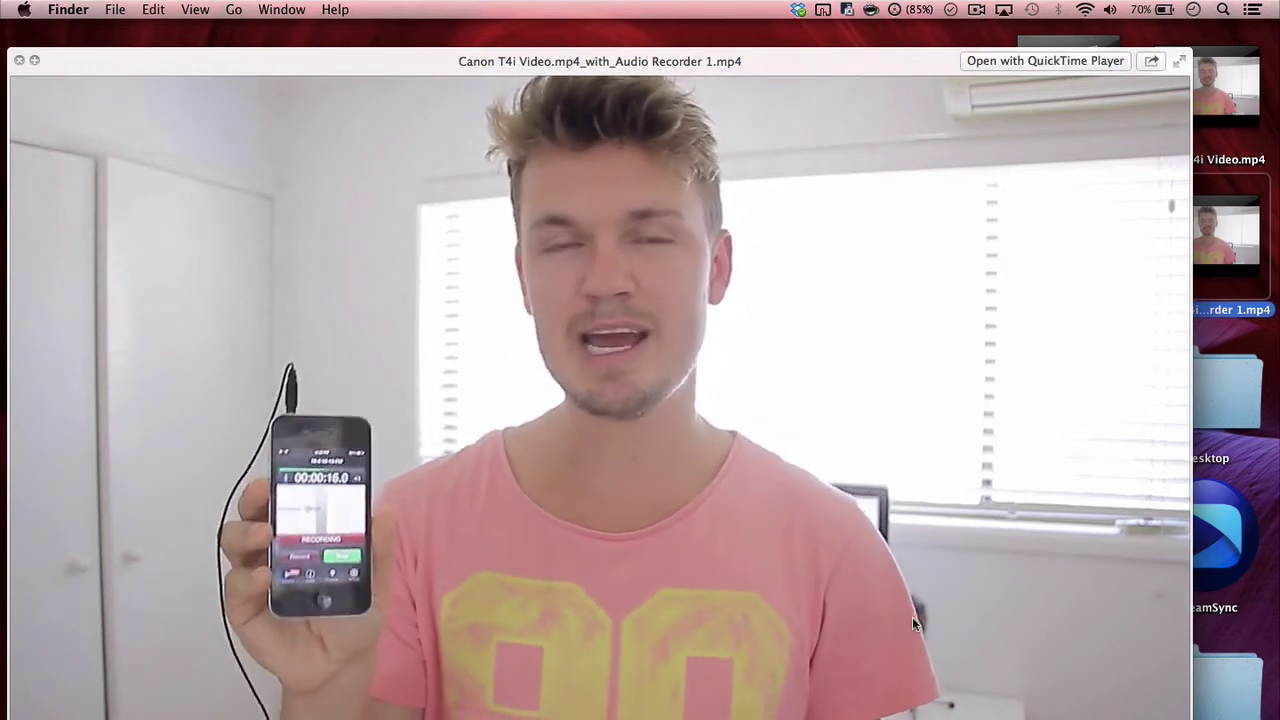
key("space")
left_click(1114, 481)
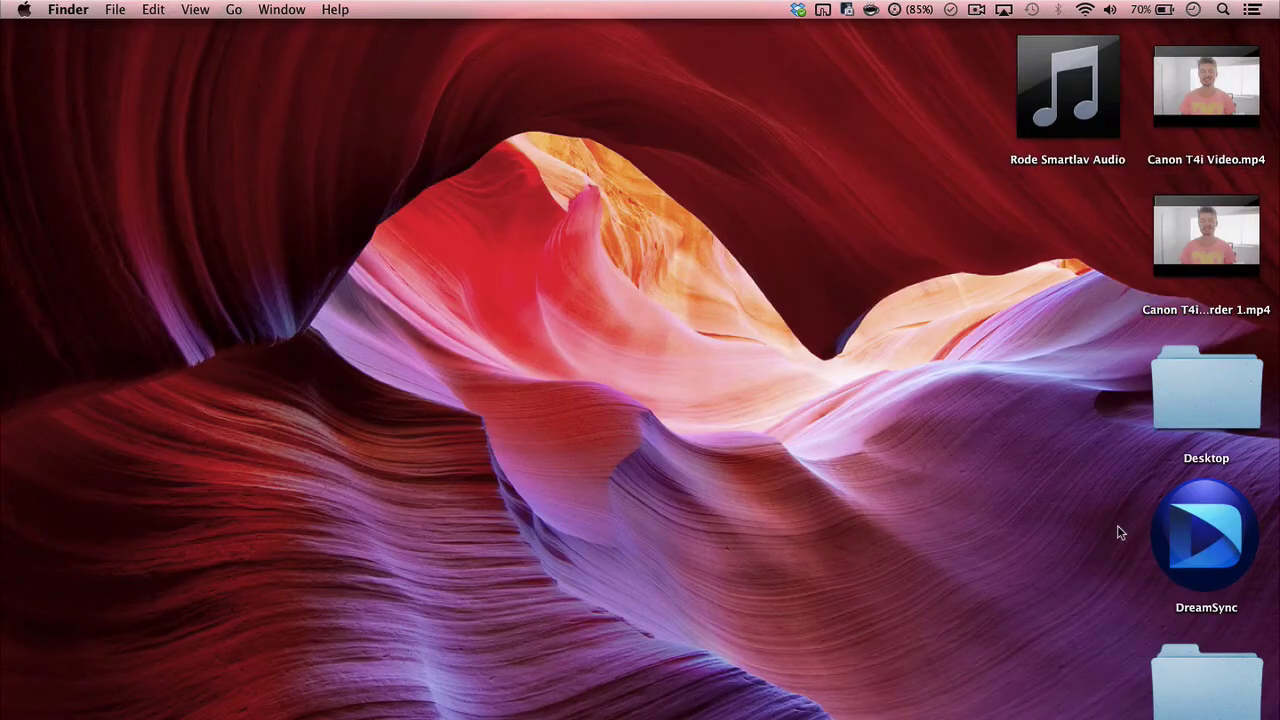
Step: Open DreamSync and load Canon T4i Video into the Video Bin, Rode Smartlav Audio into the Audio Bin
double_click(1203, 549)
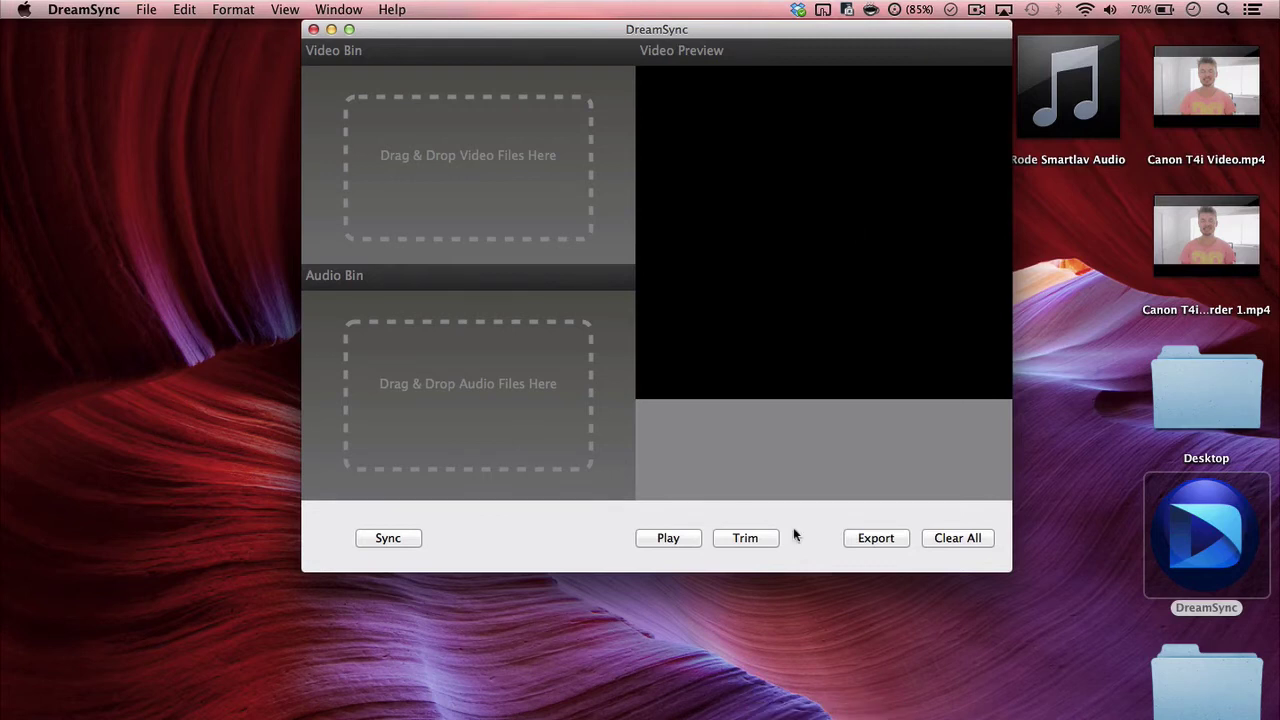
left_click_drag(701, 36, 680, 34)
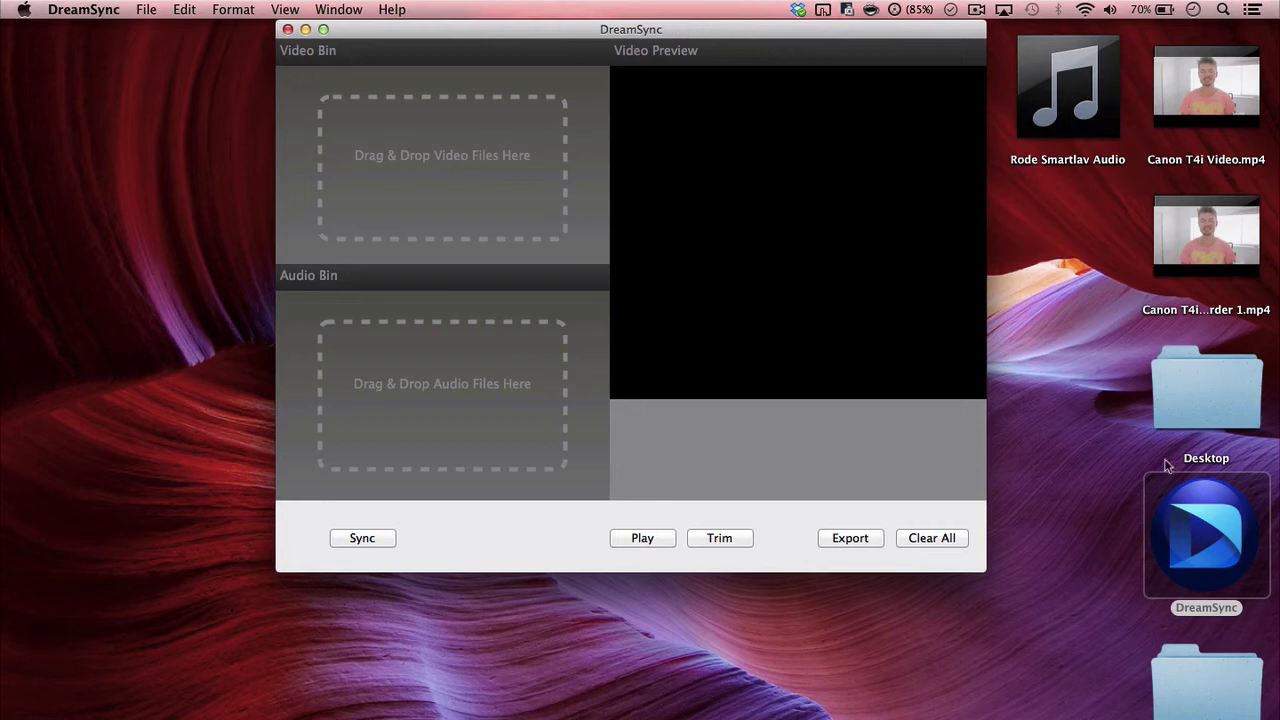
left_click_drag(1206, 90, 462, 168)
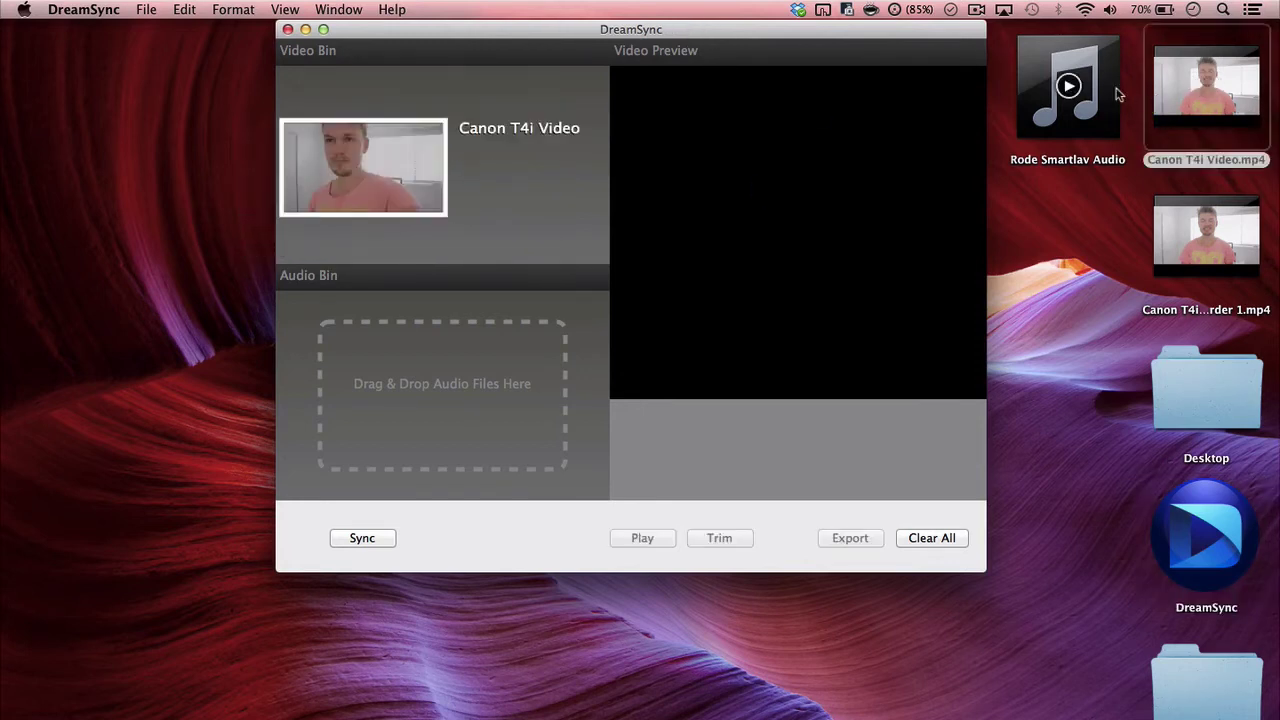
left_click_drag(1110, 92, 437, 415)
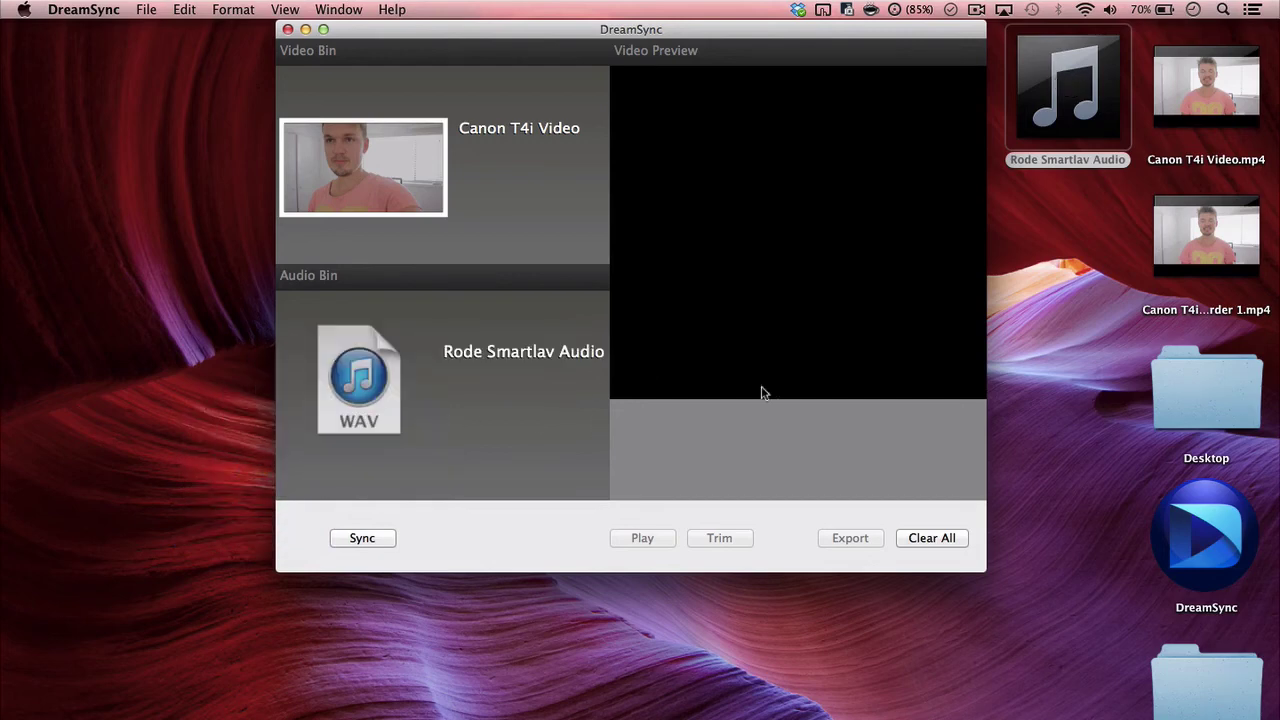
Step: Sync the Canon T4i video with the Rode Smartlav audio and wait for analysis to finish
left_click(352, 539)
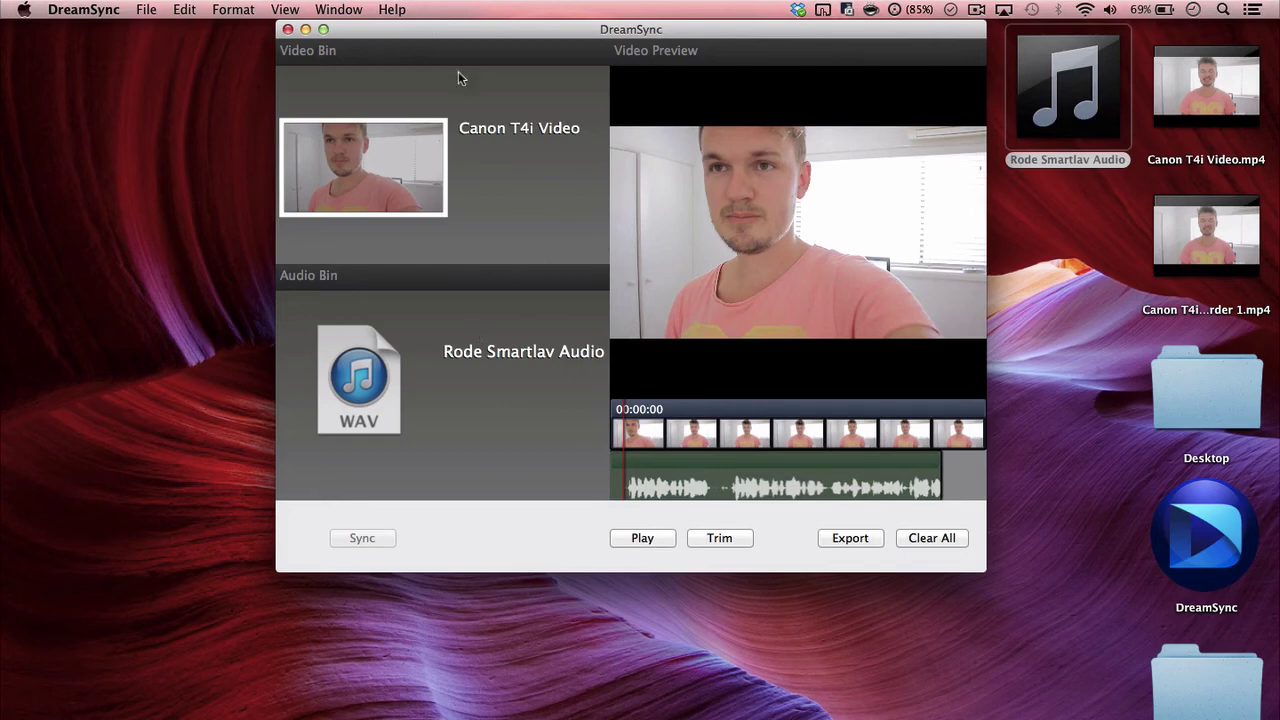
mouse_move(741, 362)
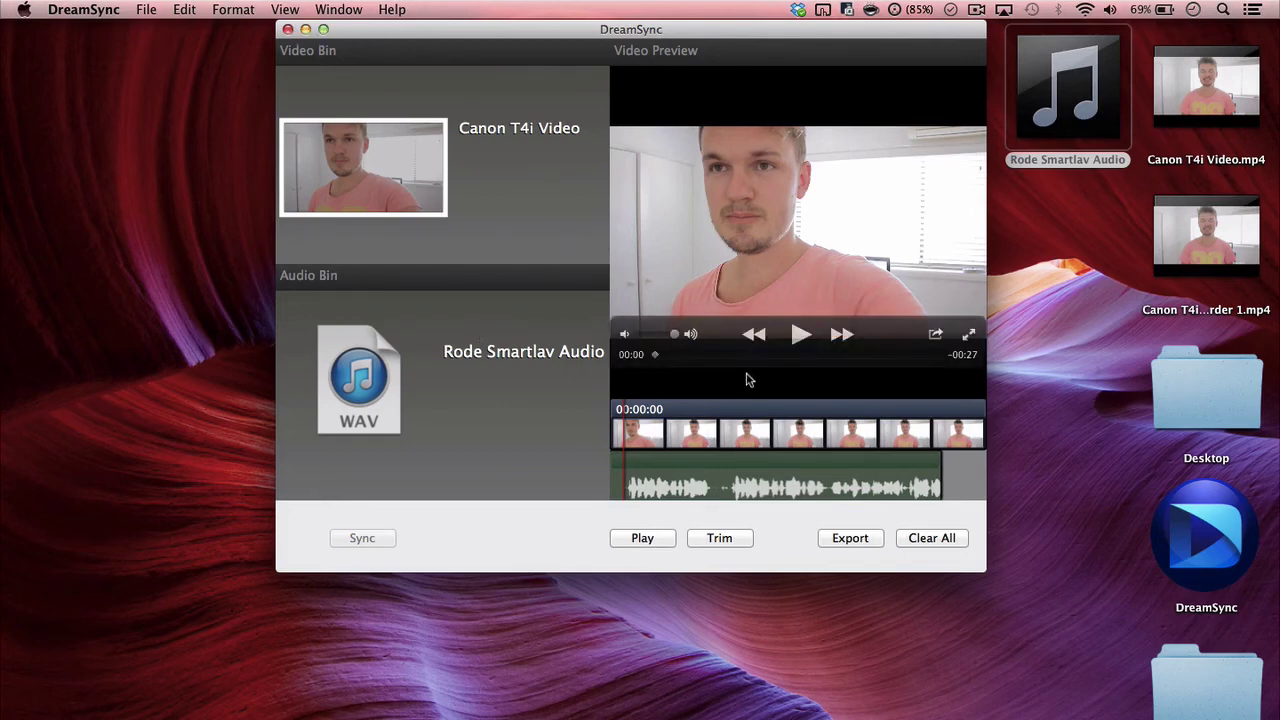